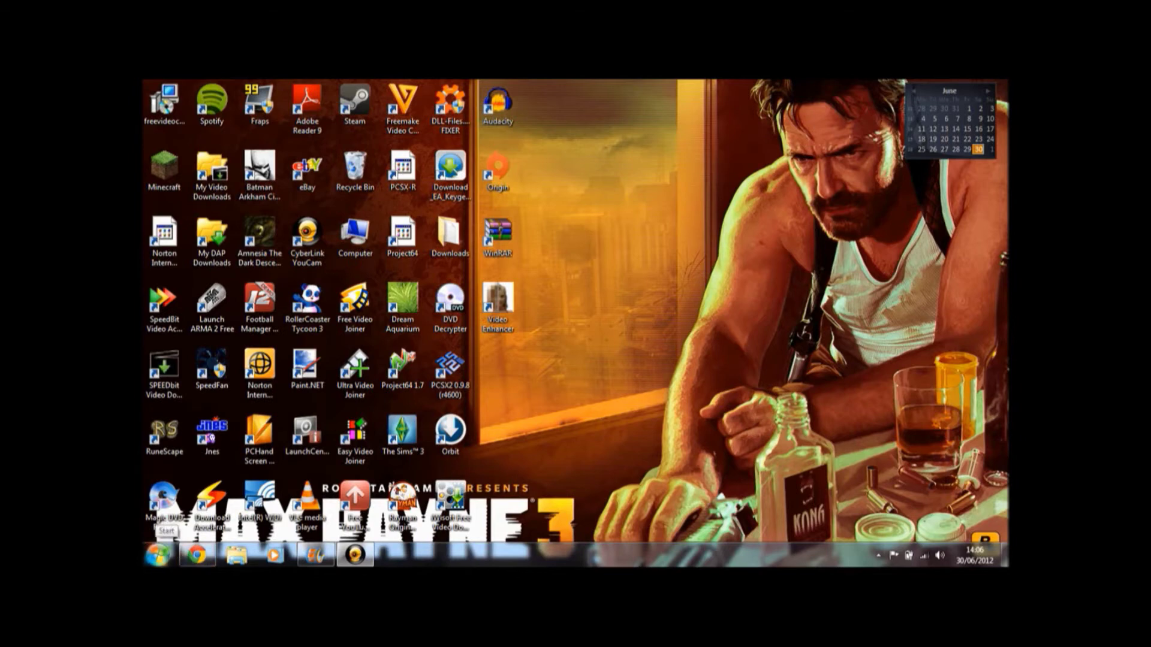
Launch Magic DVD Ripper from the Windows 7 Start menu program list.
click(157, 554)
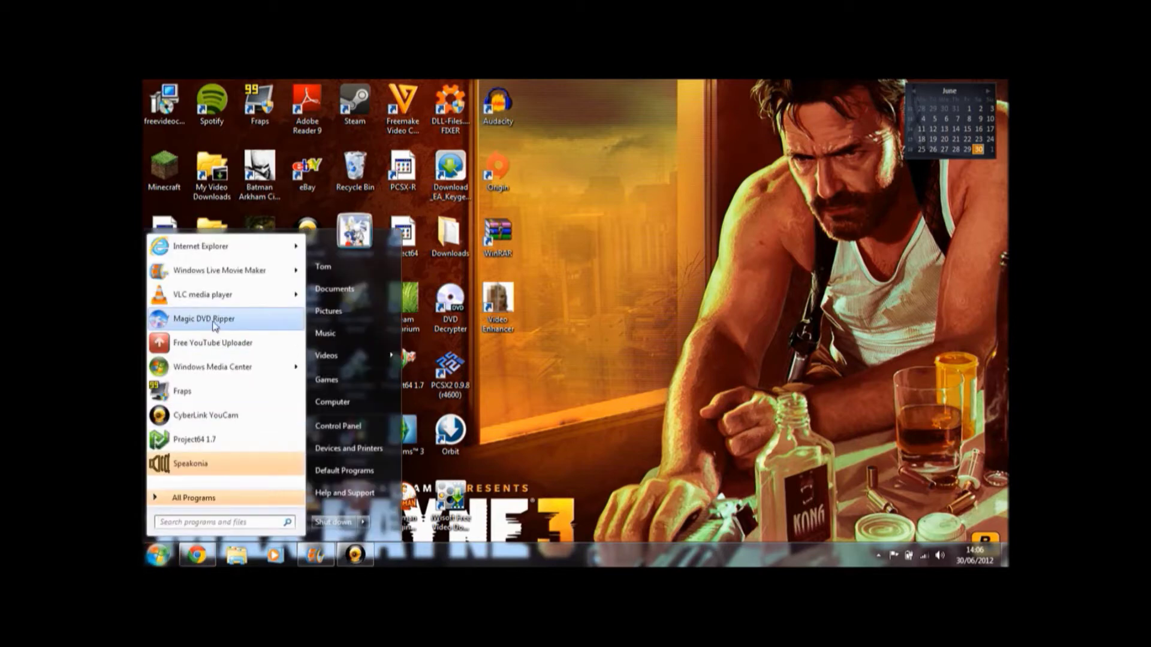
click(213, 322)
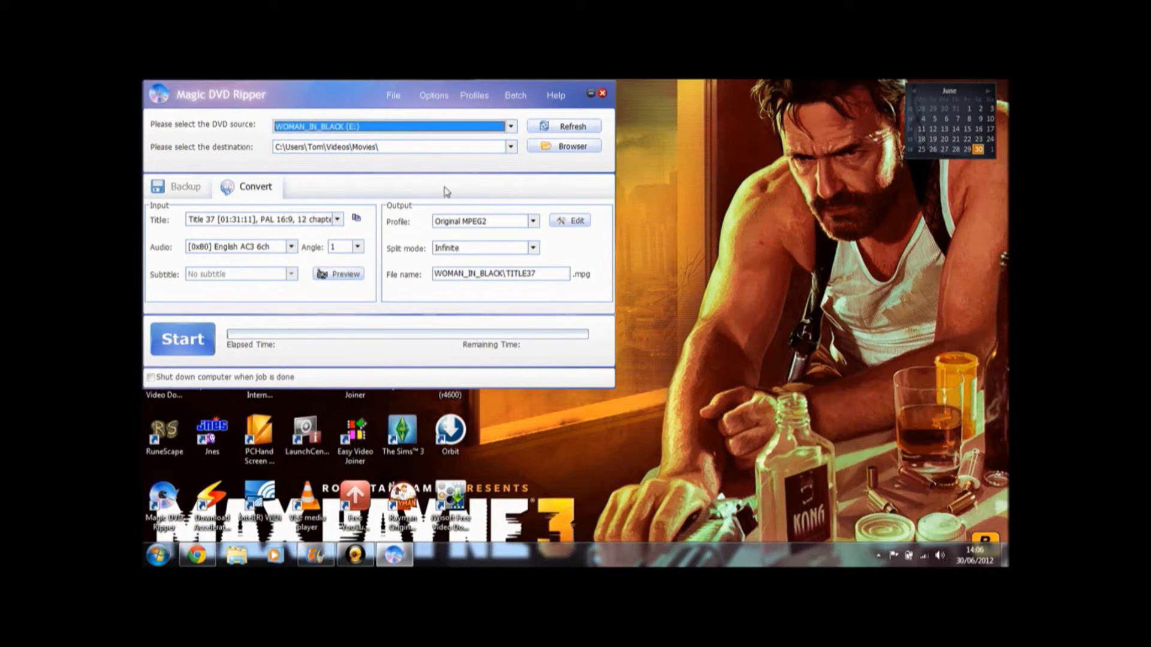
Keep WOMAN_IN_BLACK (E:) as the source and the Movies folder as the destination, then list the disc's titles.
click(510, 127)
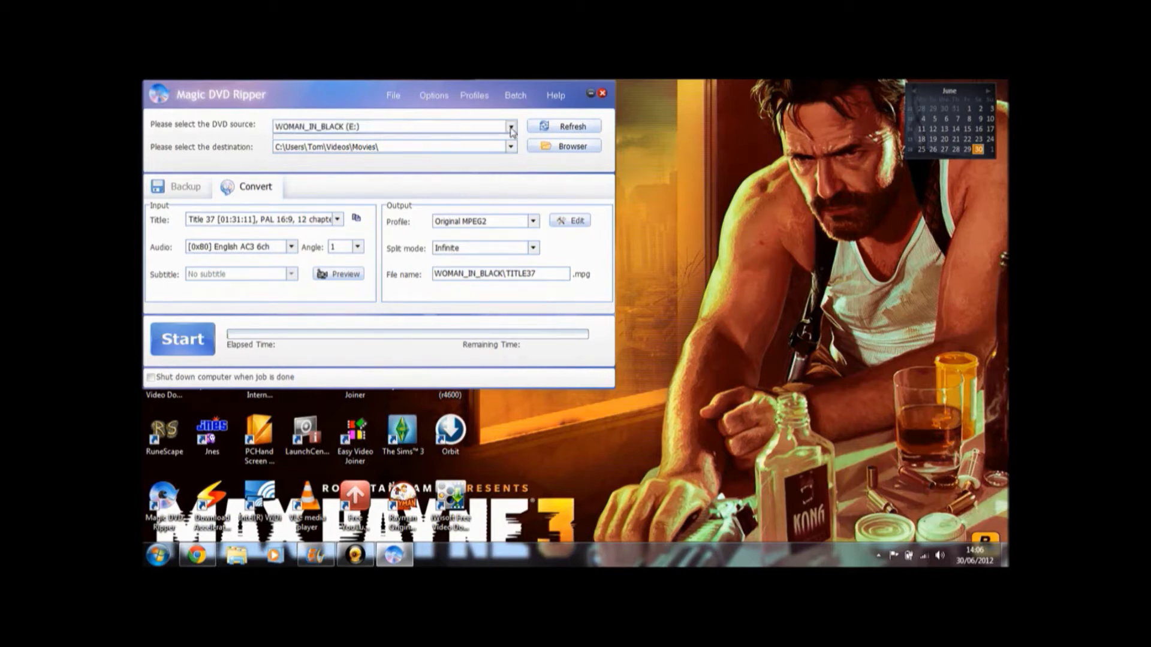
click(511, 128)
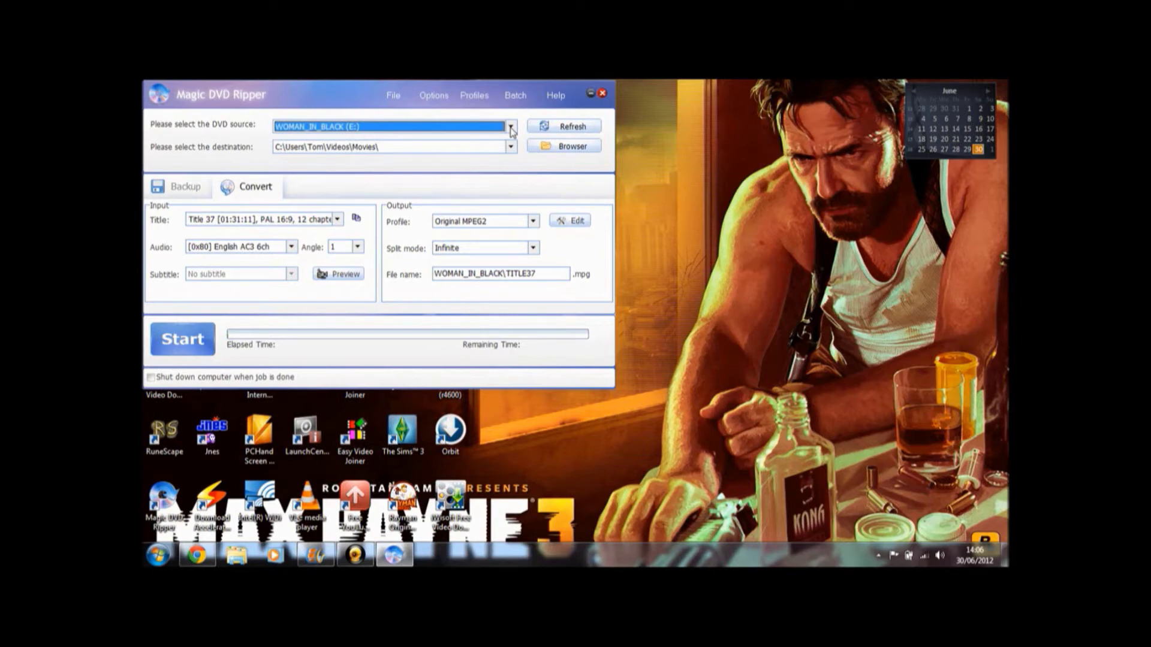
click(511, 147)
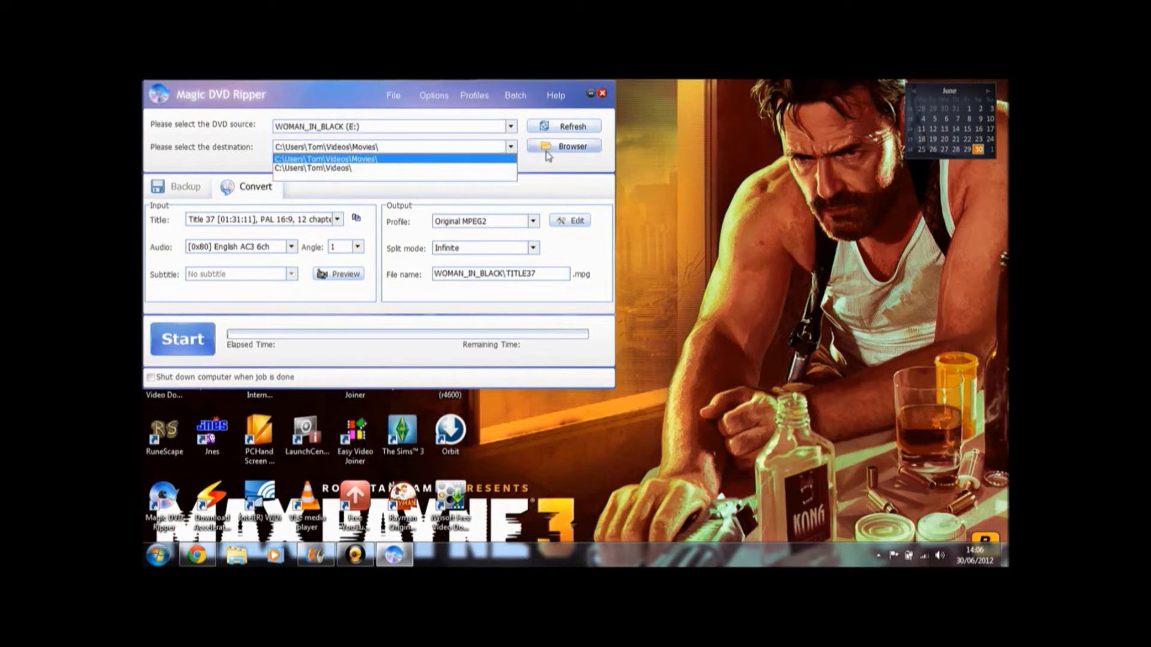
click(559, 166)
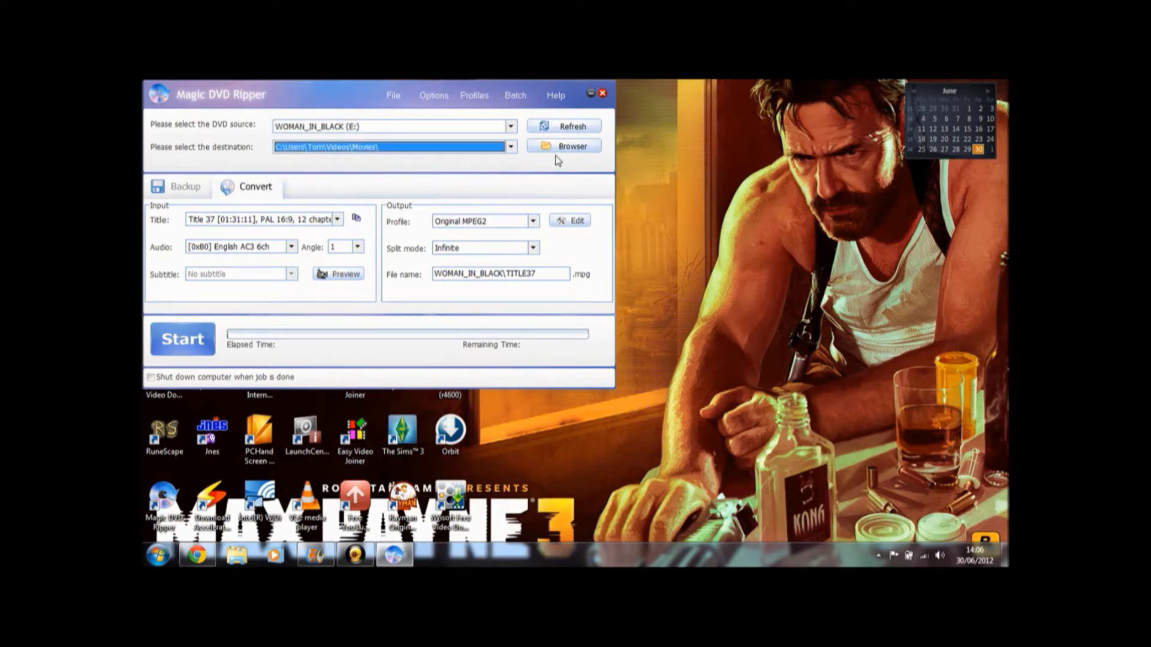
click(339, 222)
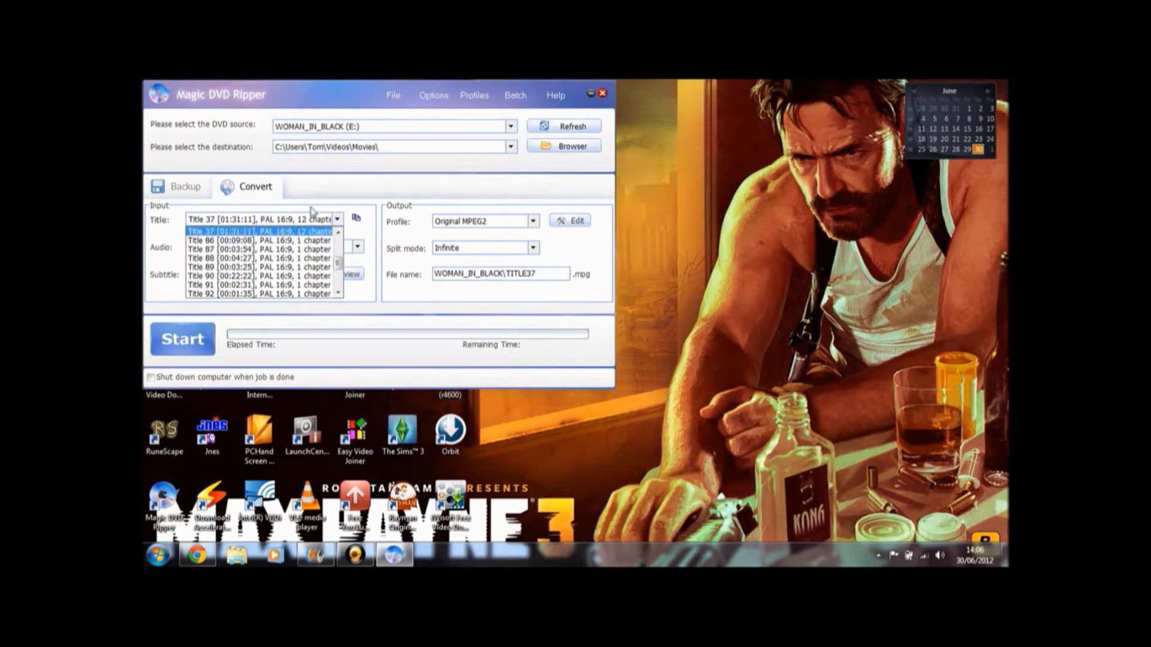
Keep Title 37 (1:31:11, 12 chapters) with the English AC3 6ch audio track.
click(312, 211)
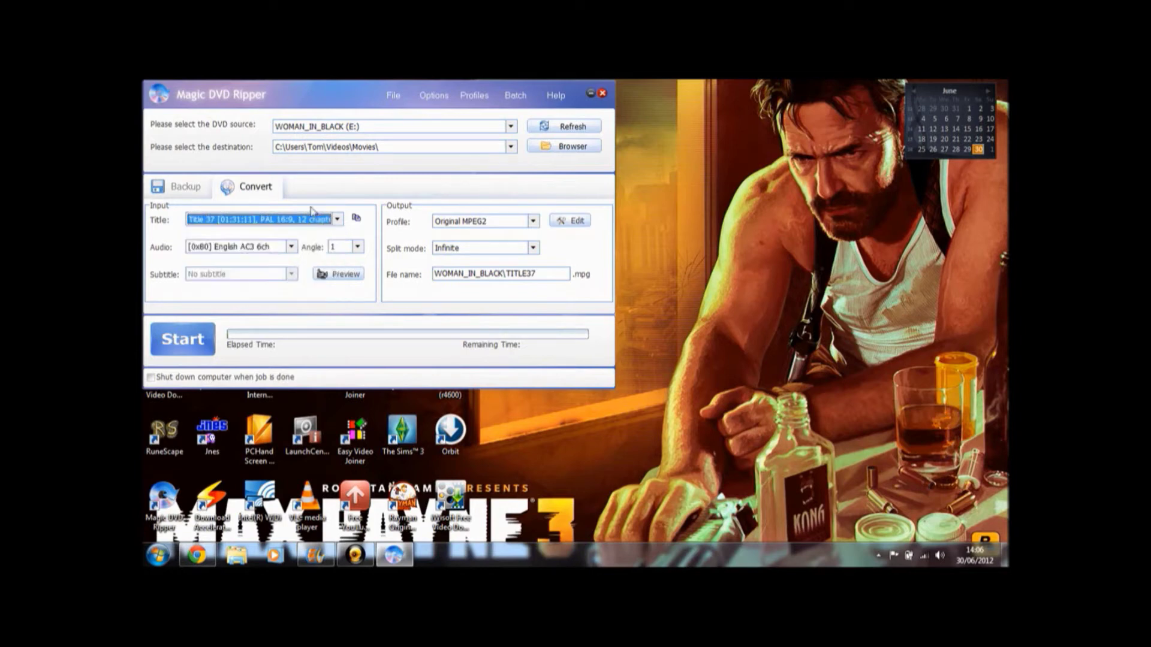
click(292, 247)
click(292, 247)
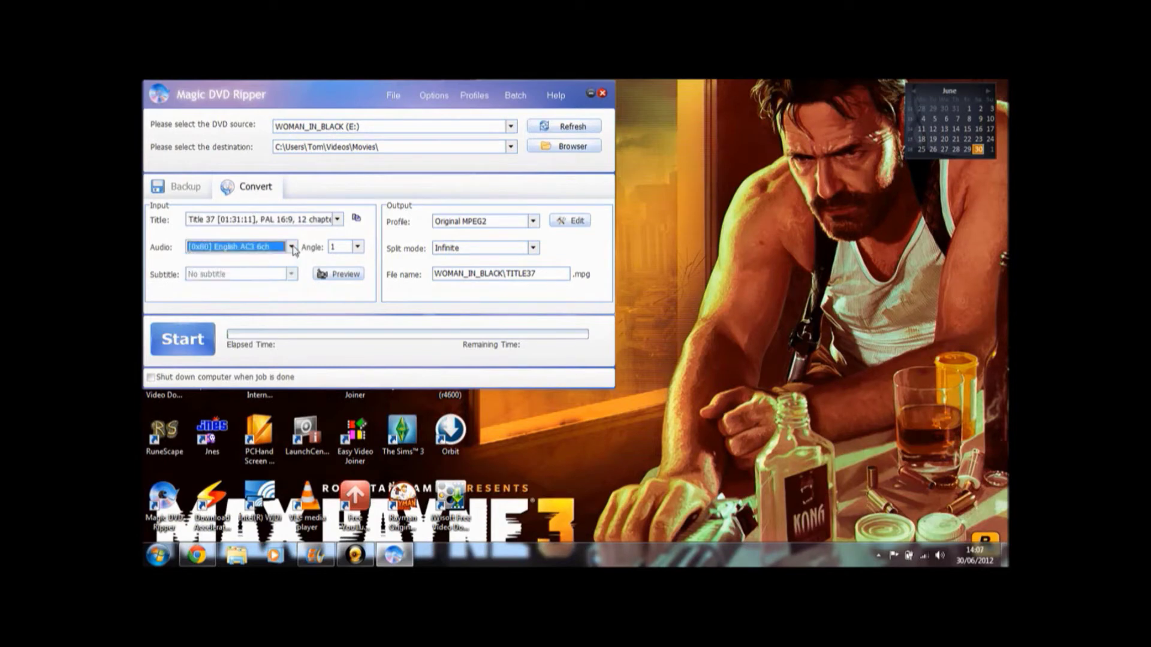
Scroll through the output profile list and settle on the AVI profile.
click(522, 222)
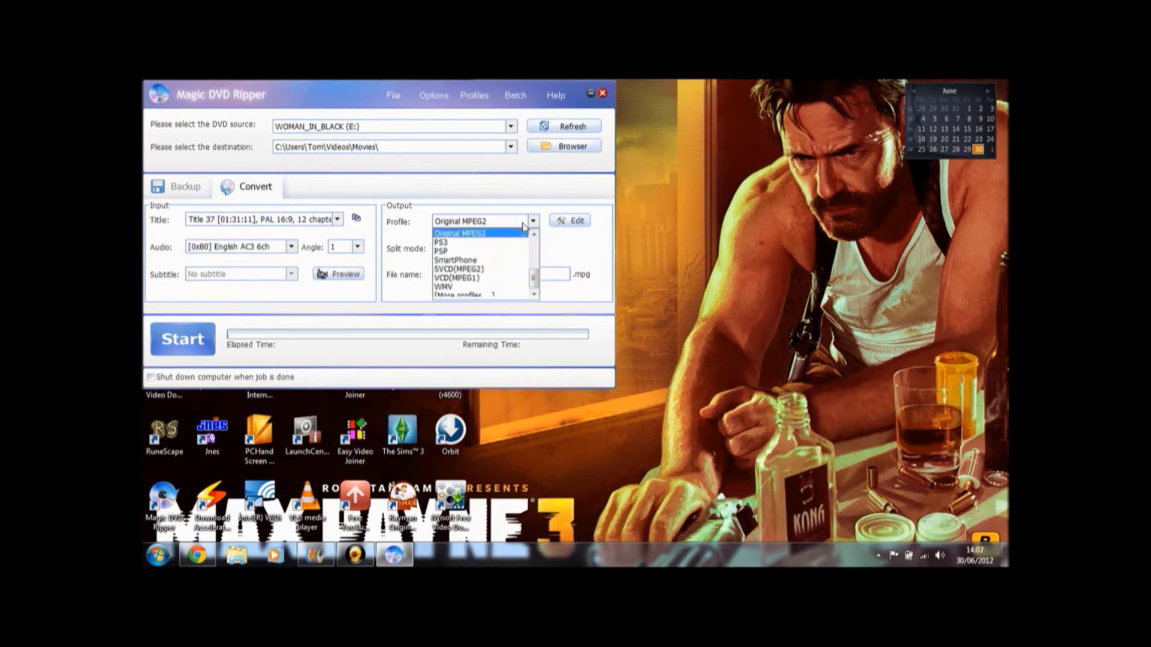
drag(533, 279, 539, 244)
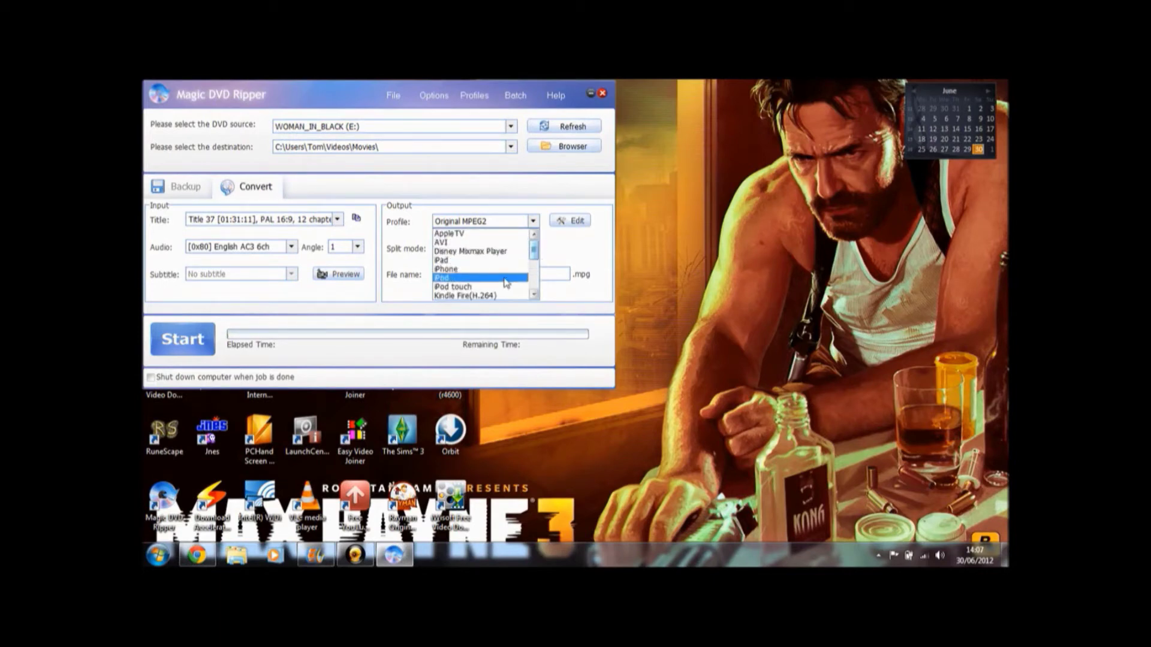
drag(534, 251, 536, 285)
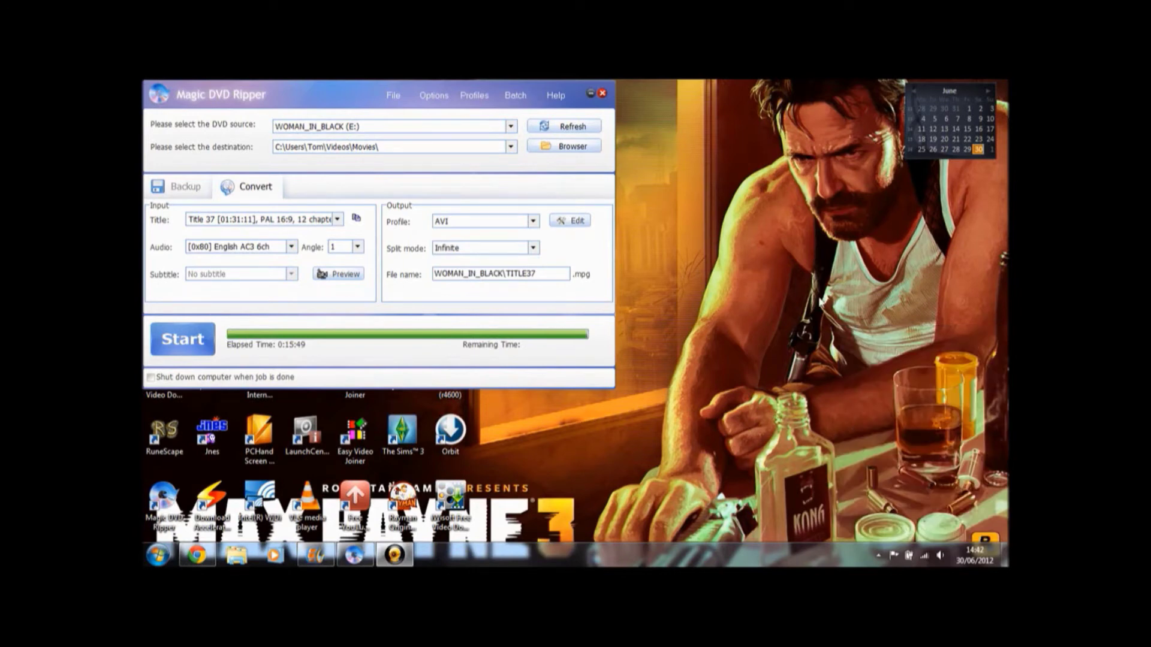
Set the AVI profile's video type to AVI so the output becomes TITLE37.avi.
click(566, 221)
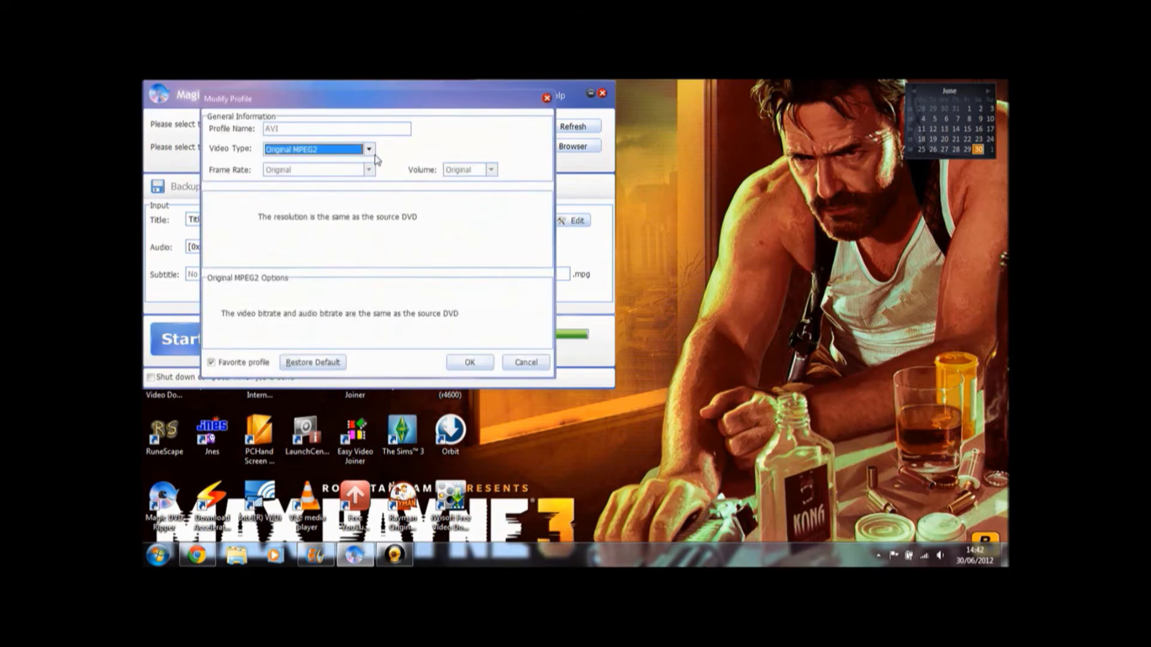
click(338, 151)
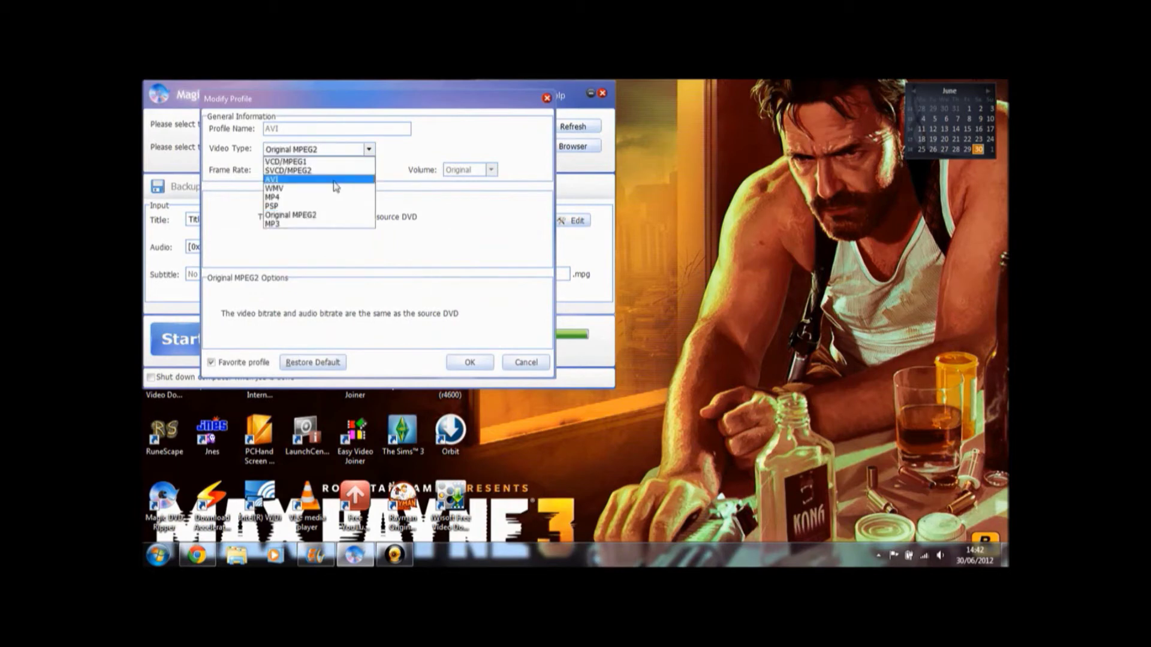
click(333, 180)
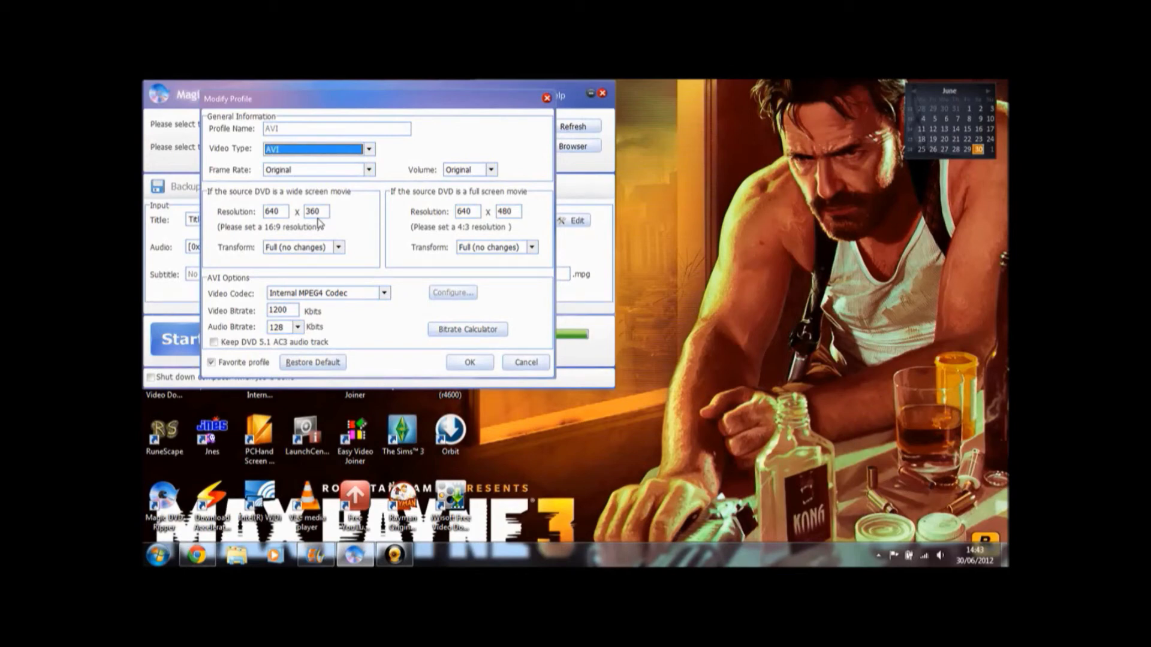
click(469, 362)
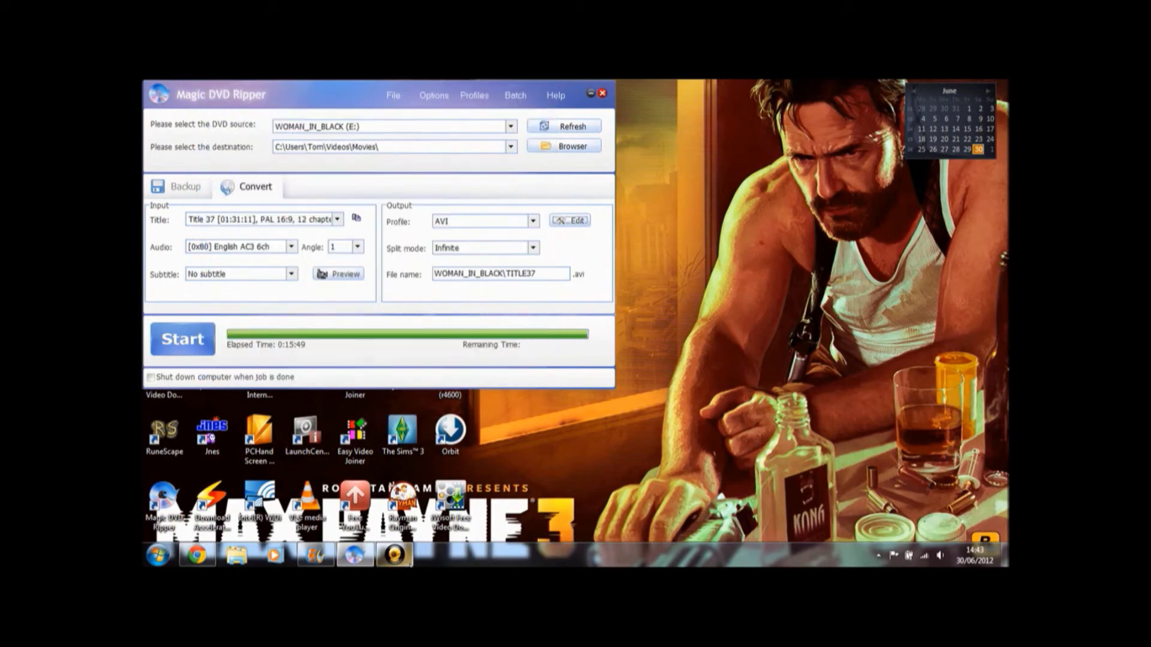
Switch the output profile to Original MPEG2 and rename the output file to 'Example'.
click(394, 555)
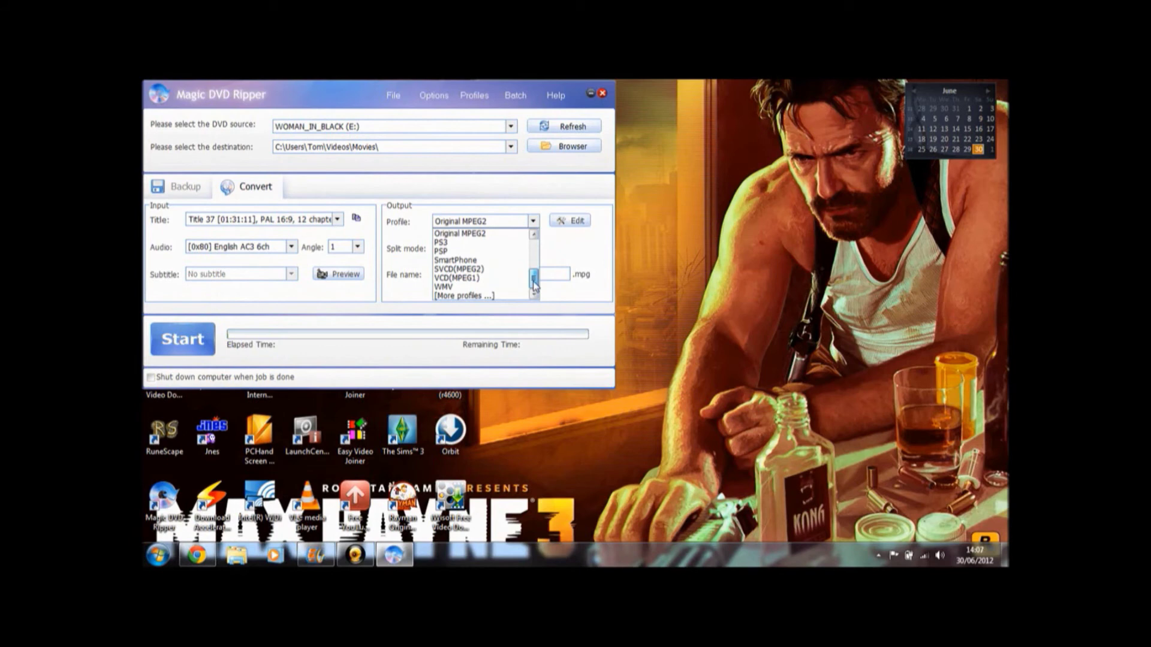
click(470, 235)
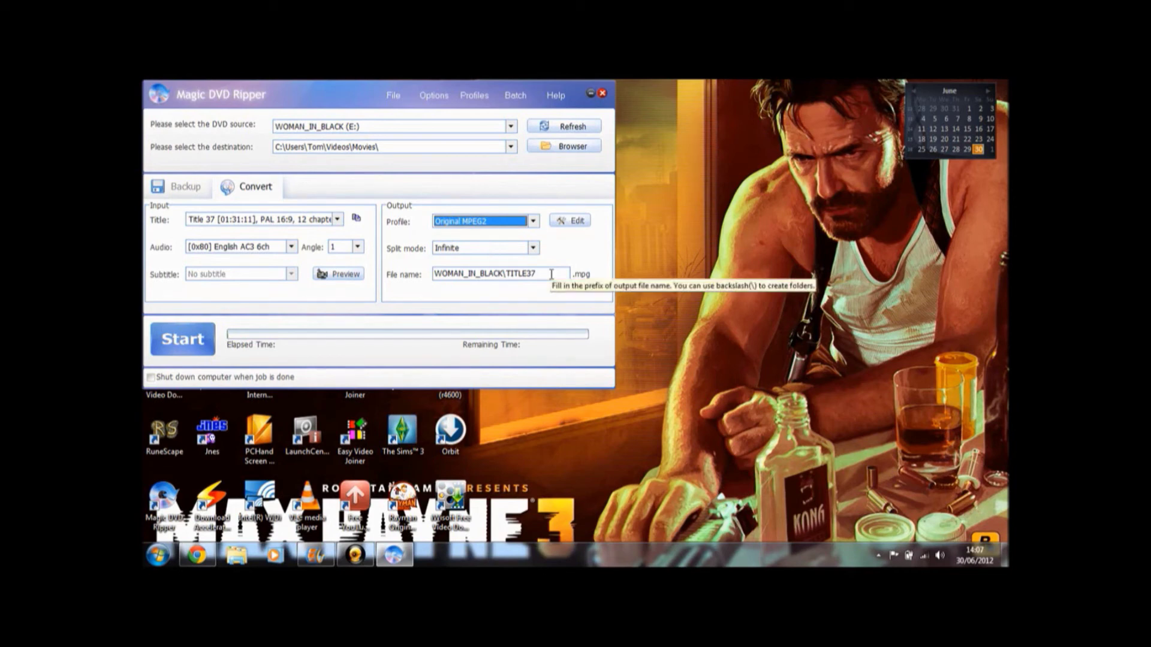
drag(551, 273, 433, 273)
key(BackSpace)
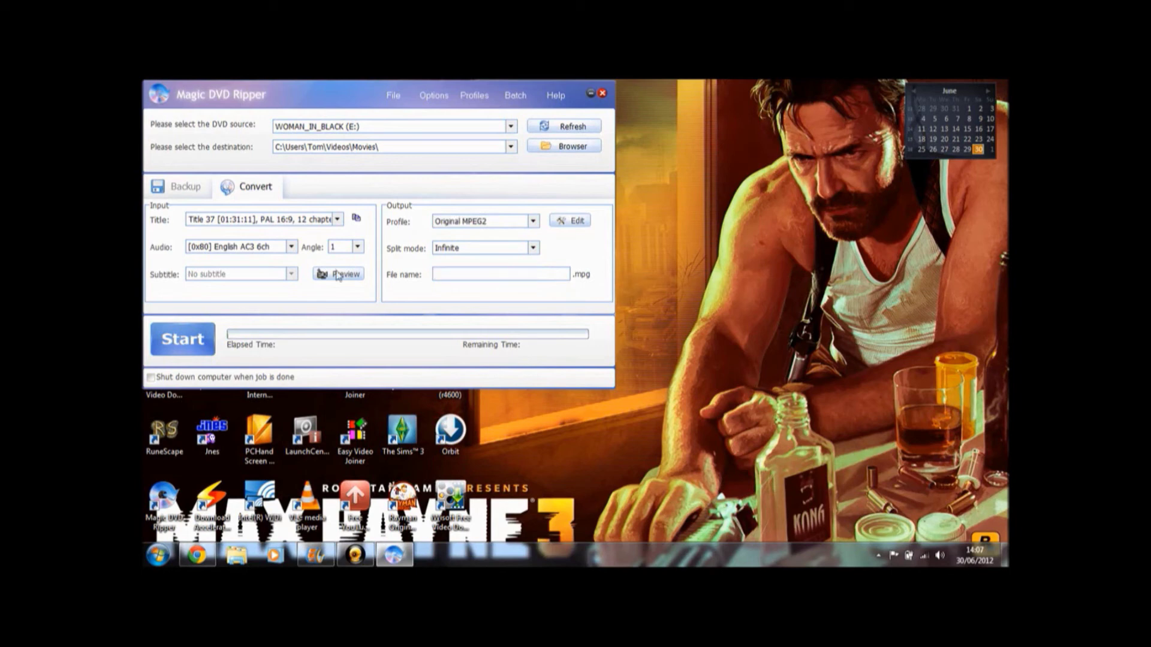
text(Example)
Start ripping Title 37 into Example.mpg in the Movies folder.
click(191, 341)
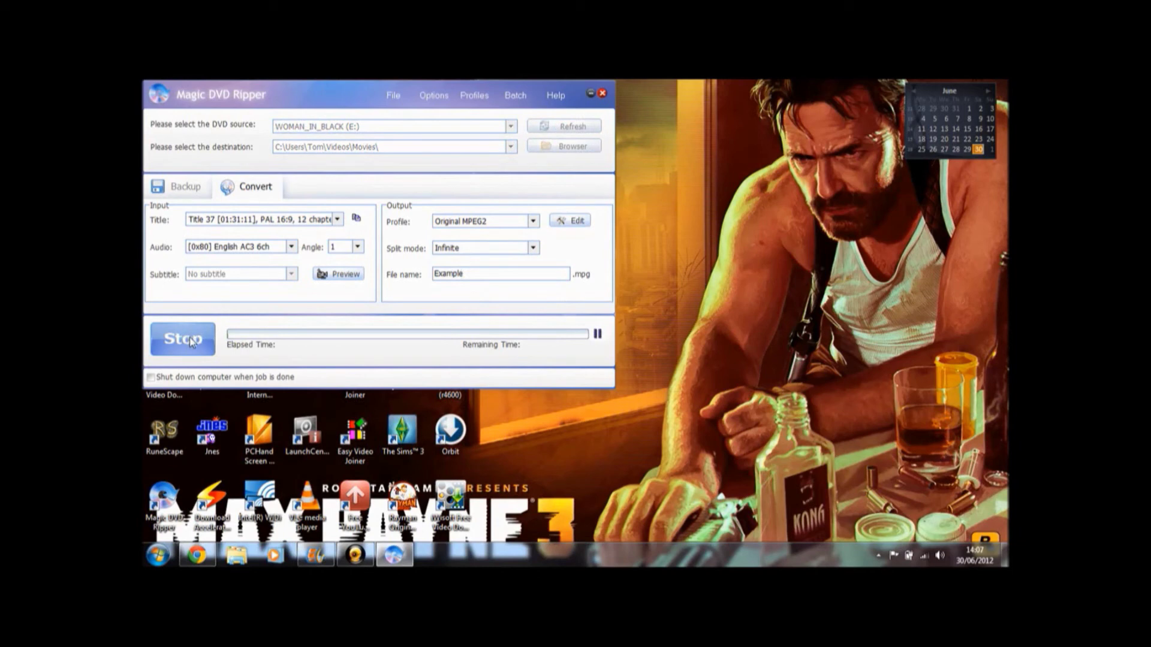